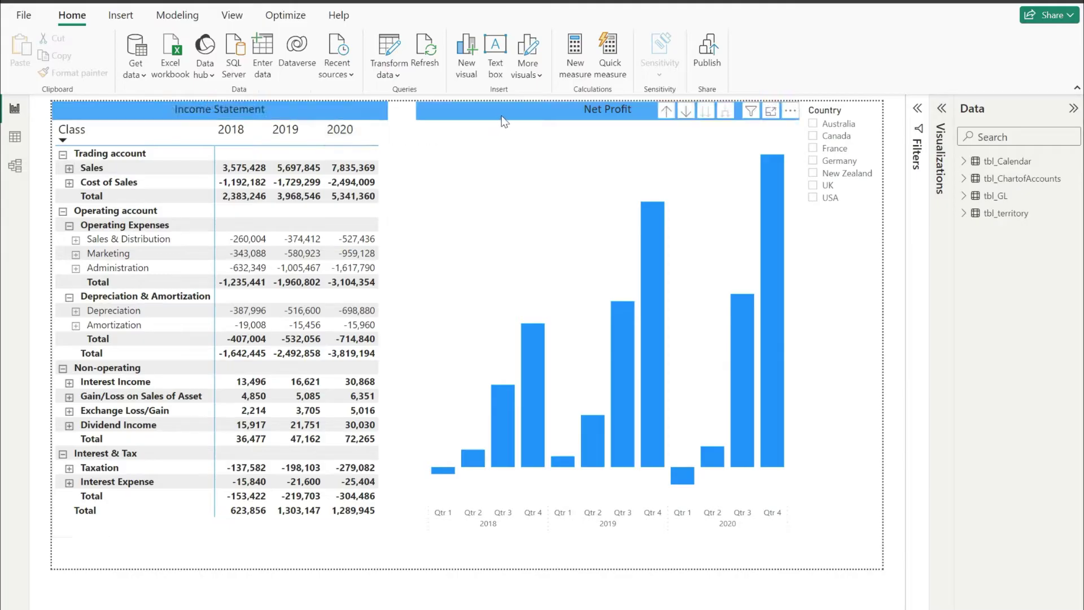
Sort the Net Profit chart's axis descending so quarters run from 2020 Qtr 4 to 2018 Qtr 1
click(504, 121)
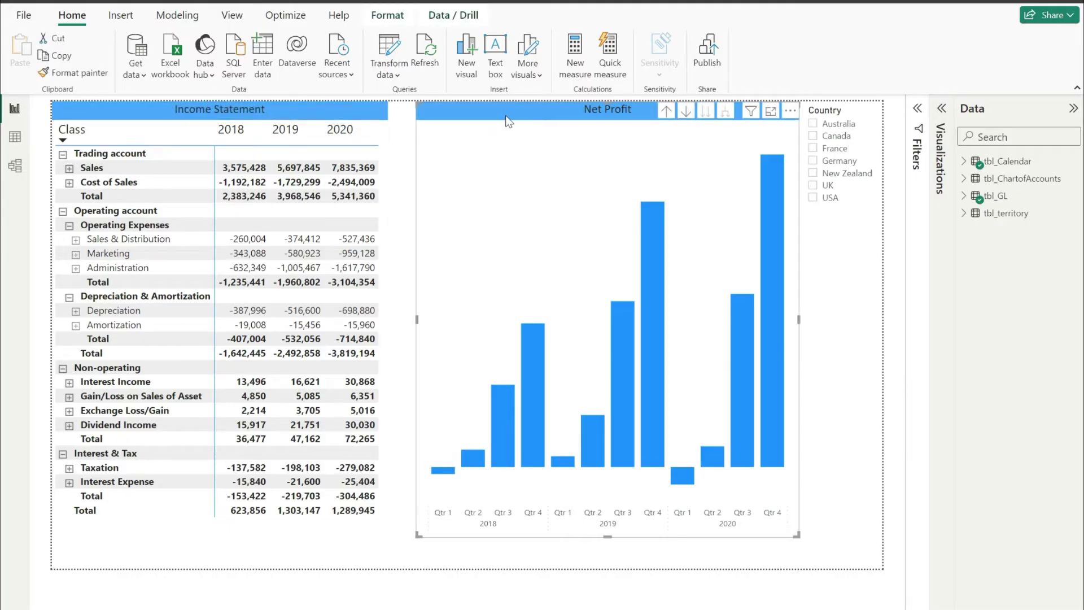
click(790, 113)
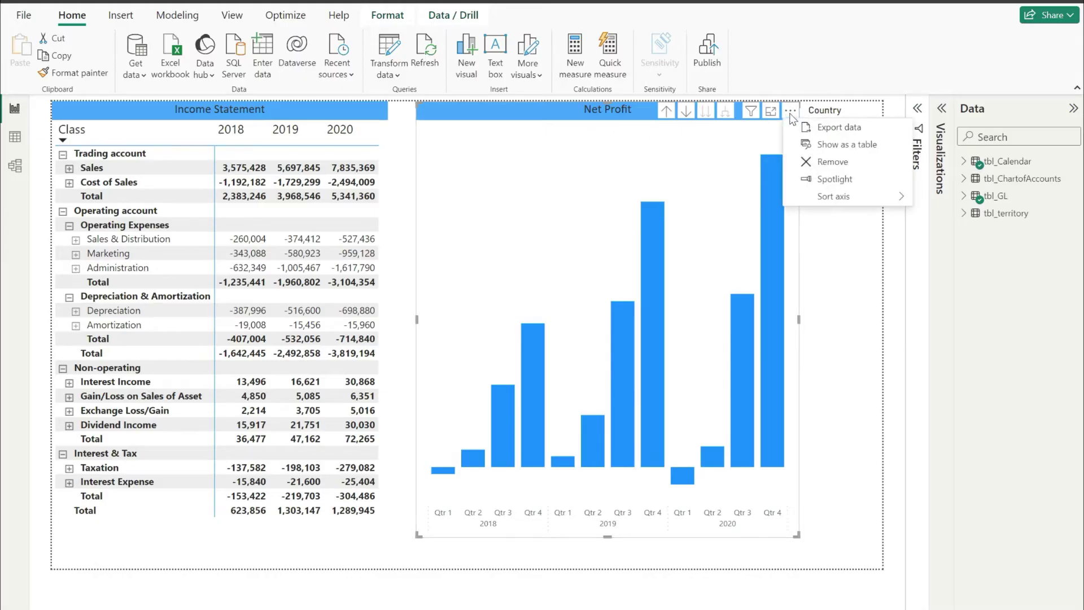
mouse_move(846, 202)
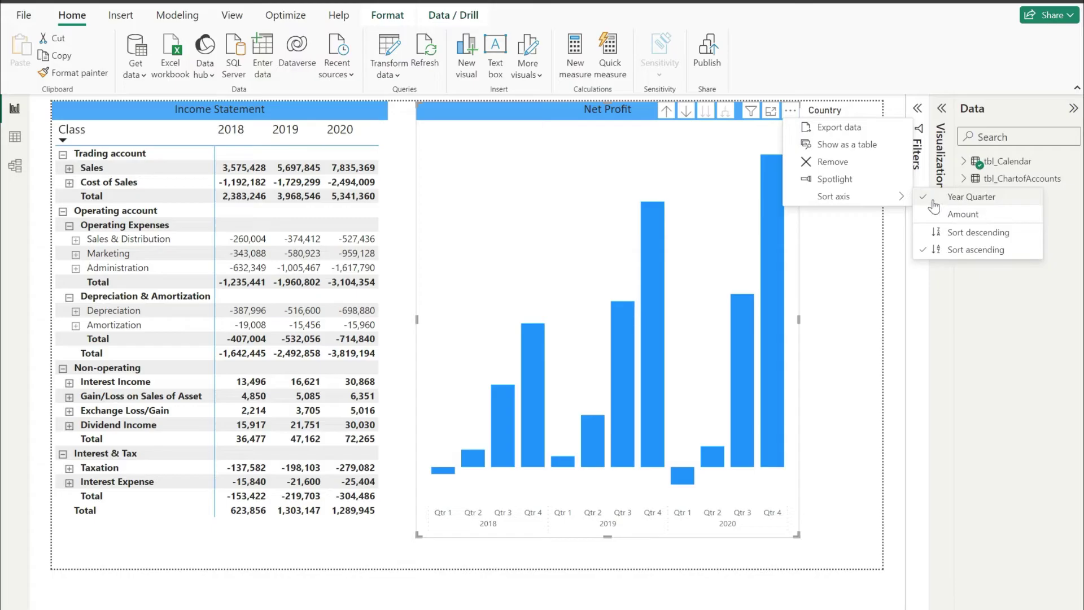
click(962, 236)
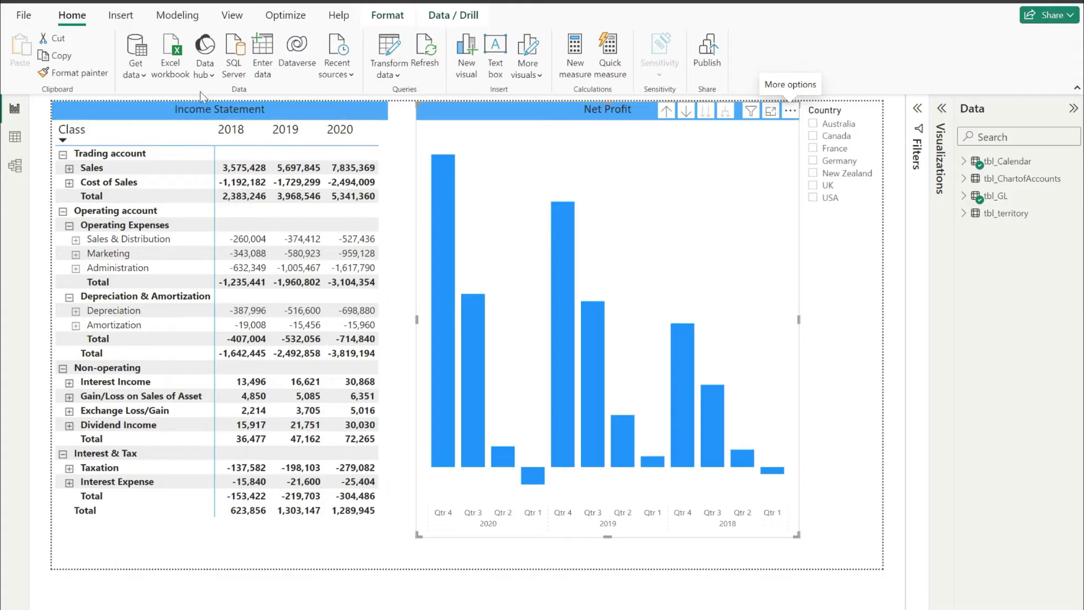
click(133, 113)
click(378, 111)
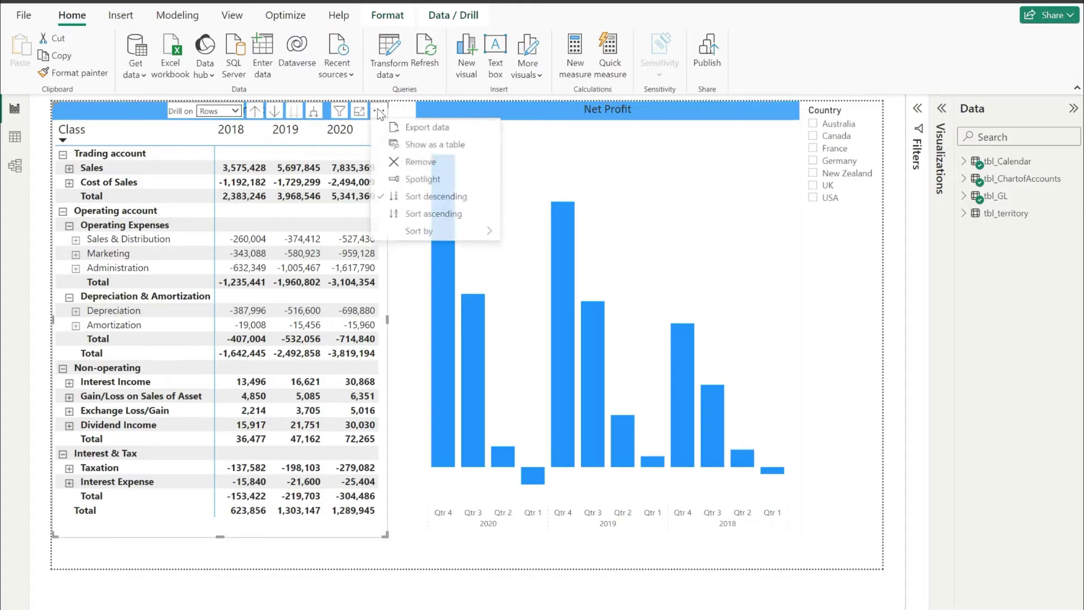
mouse_move(452, 231)
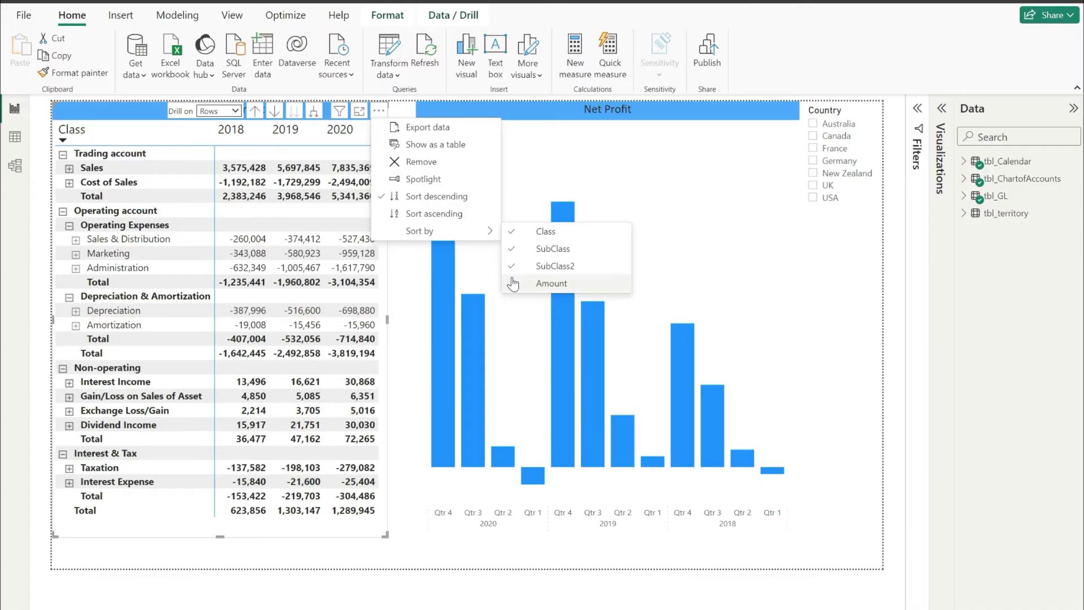
shift+click(506, 244)
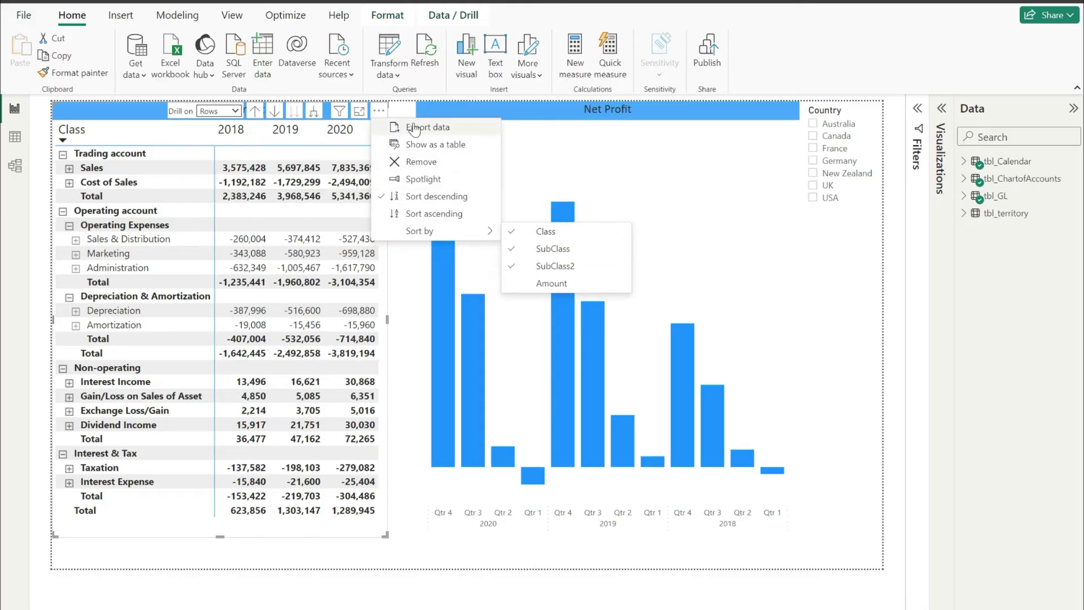
key(Escape)
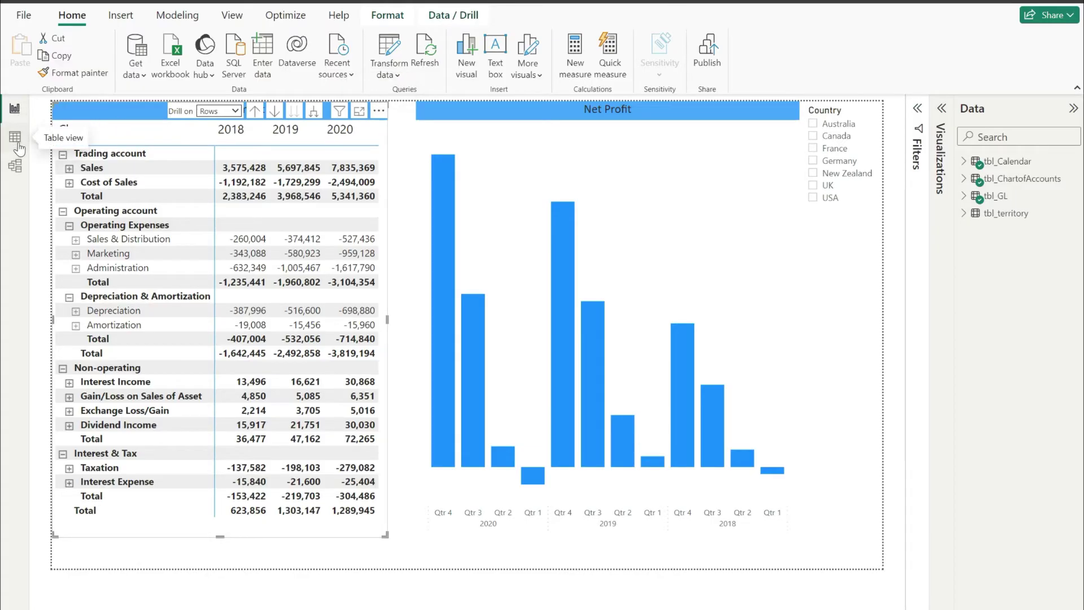
Show the tbl_Calendar table data and add an empty calculated column to it
click(16, 141)
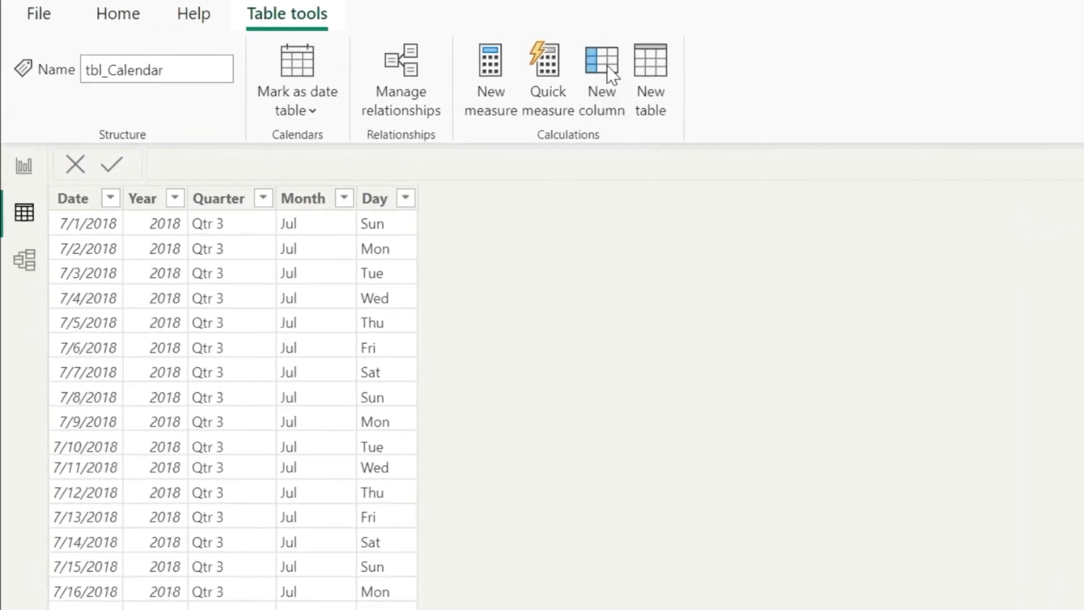
click(602, 67)
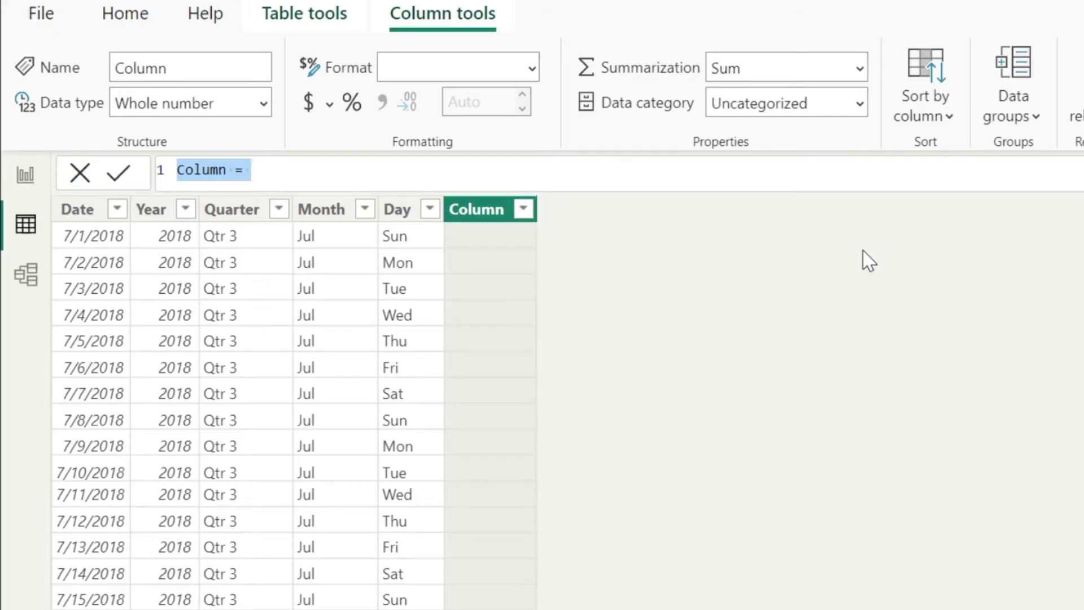
Define the column as YearSorting = -YEAR(tbl_Calendar[Date]), giving values like -2018
text(YearS)
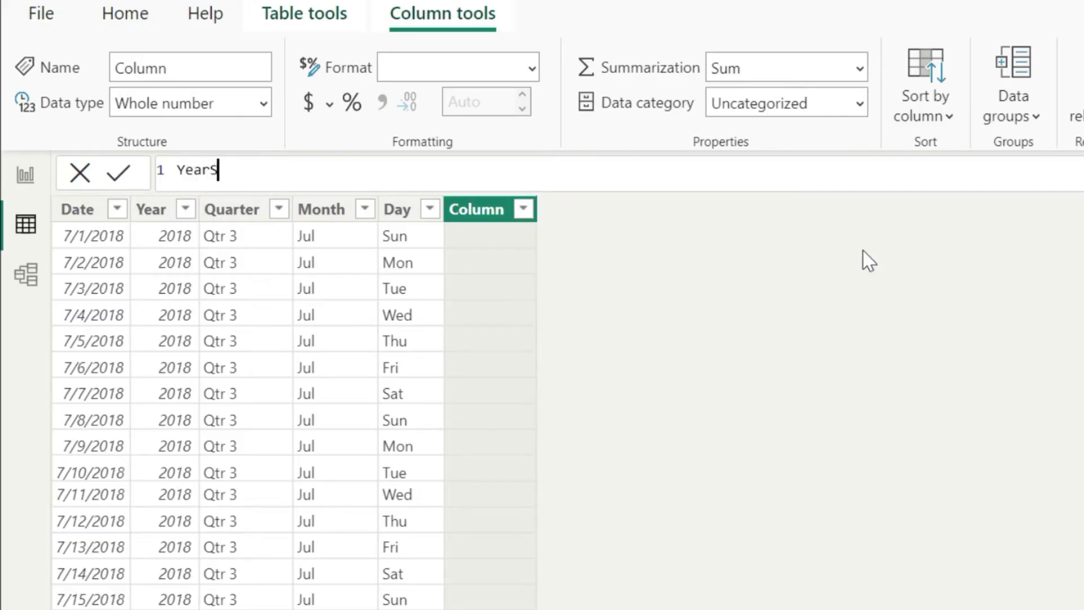
text(orting =)
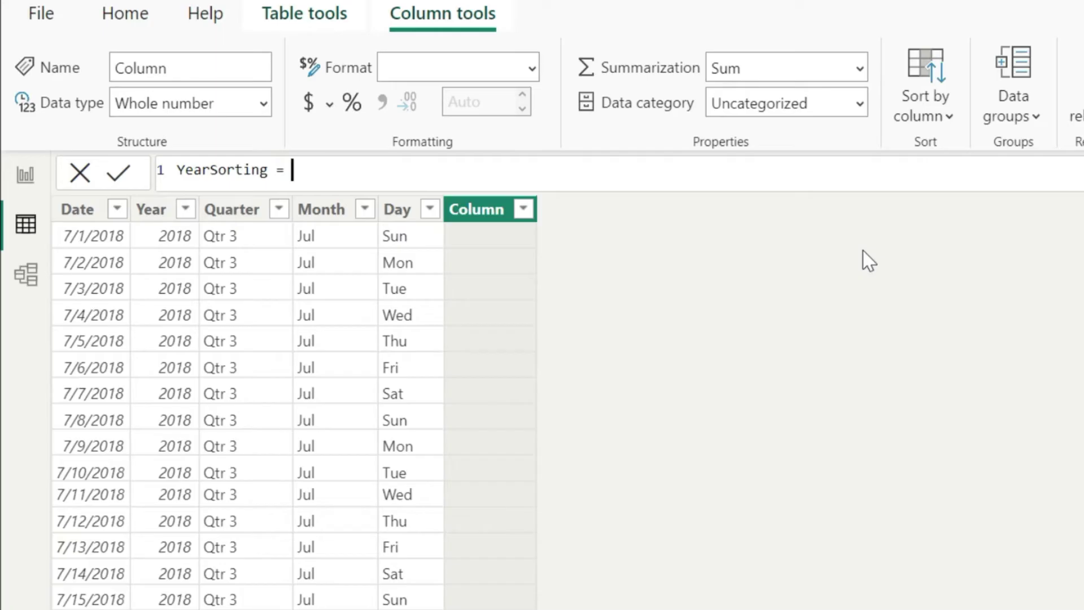
text(year)
key(Tab)
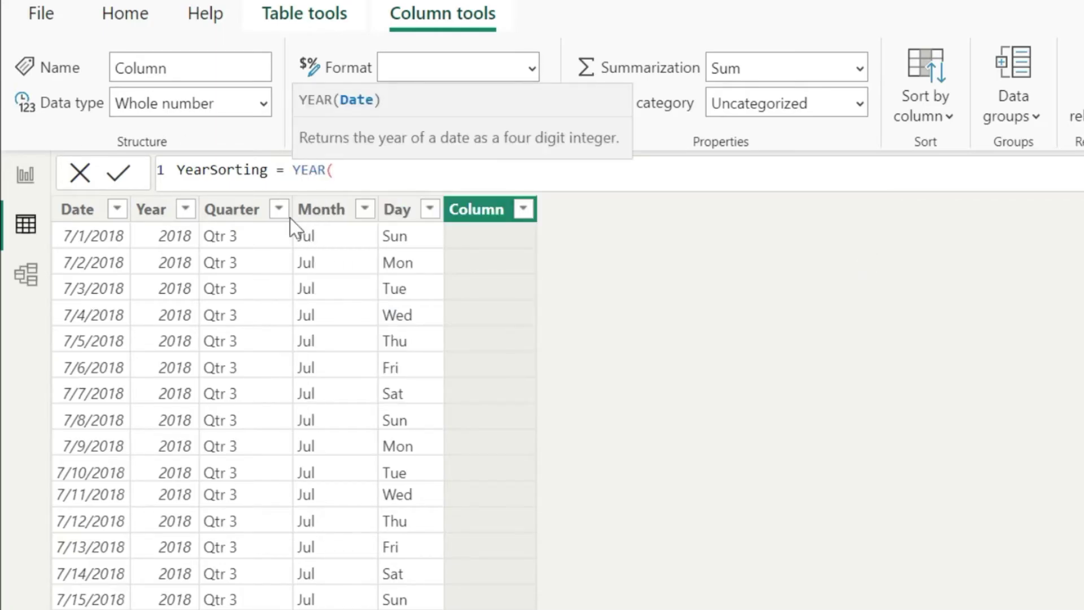
text(tbl)
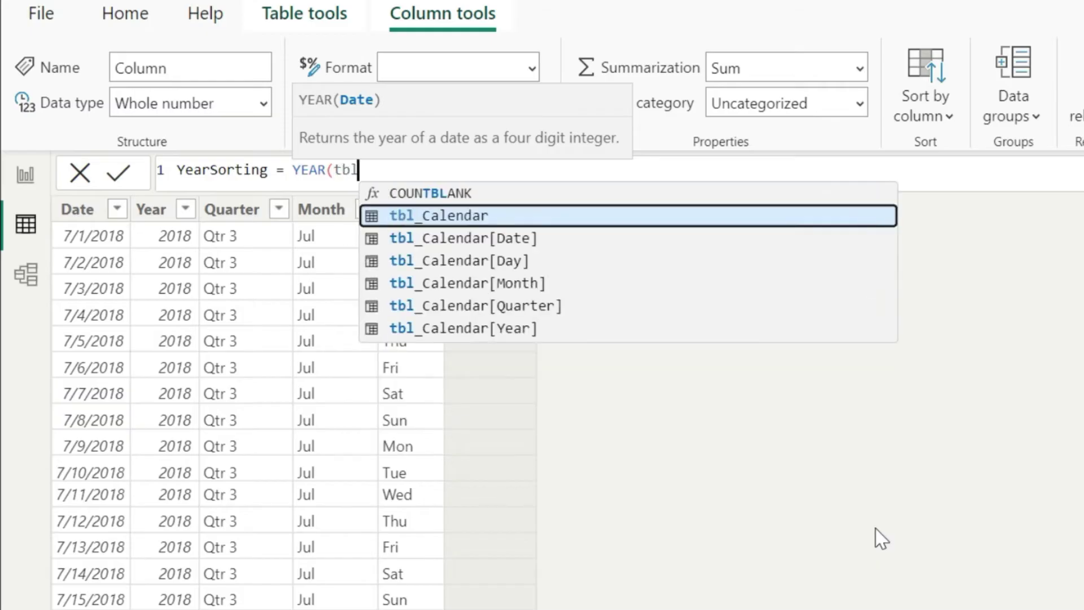
key(Down)
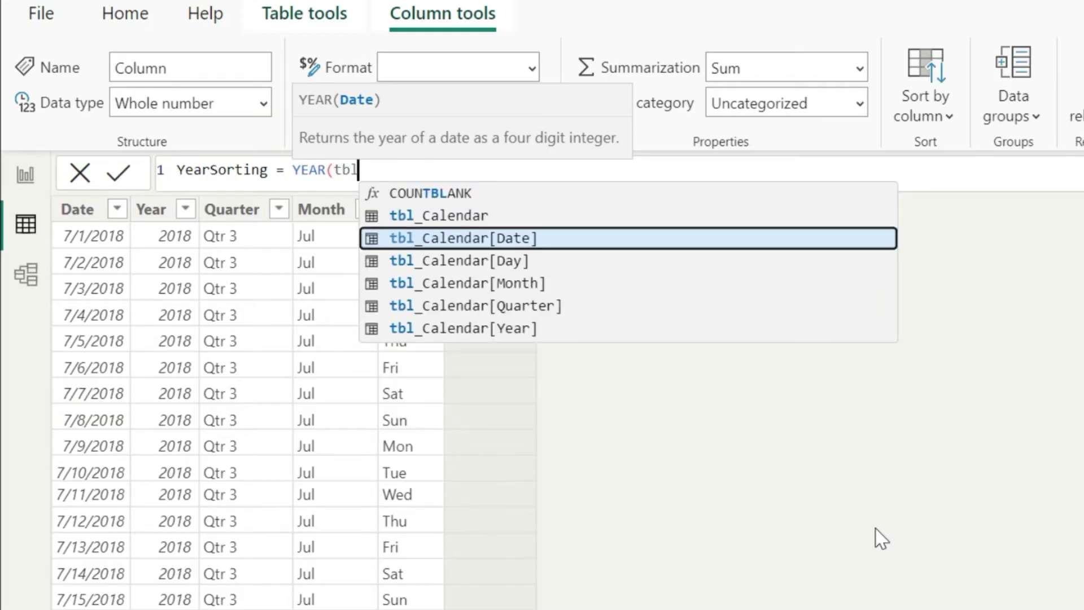
key(Tab)
text())
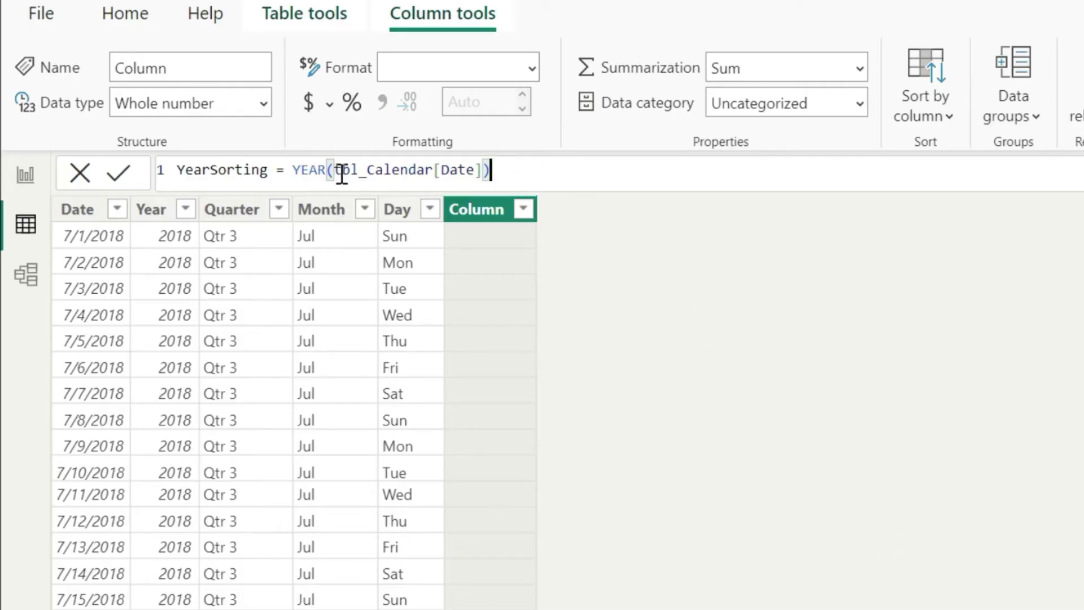
click(293, 171)
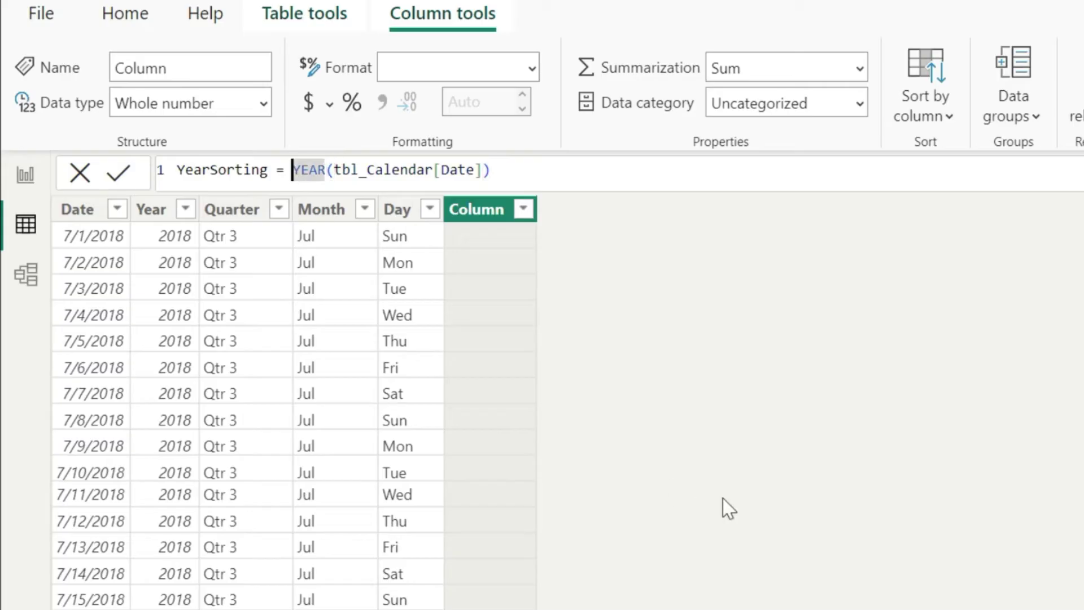
text(-)
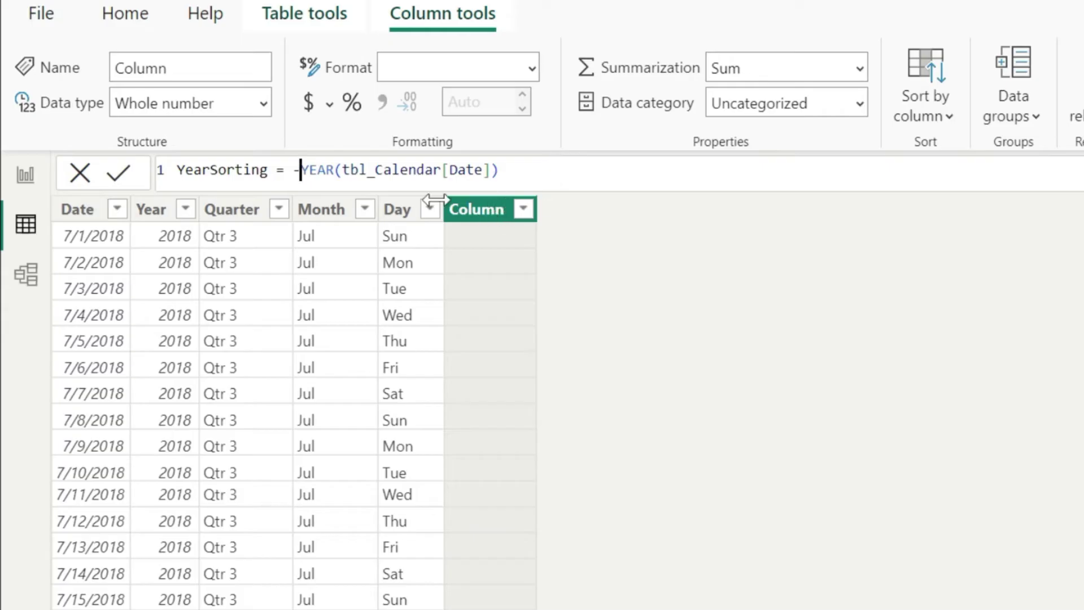
click(640, 173)
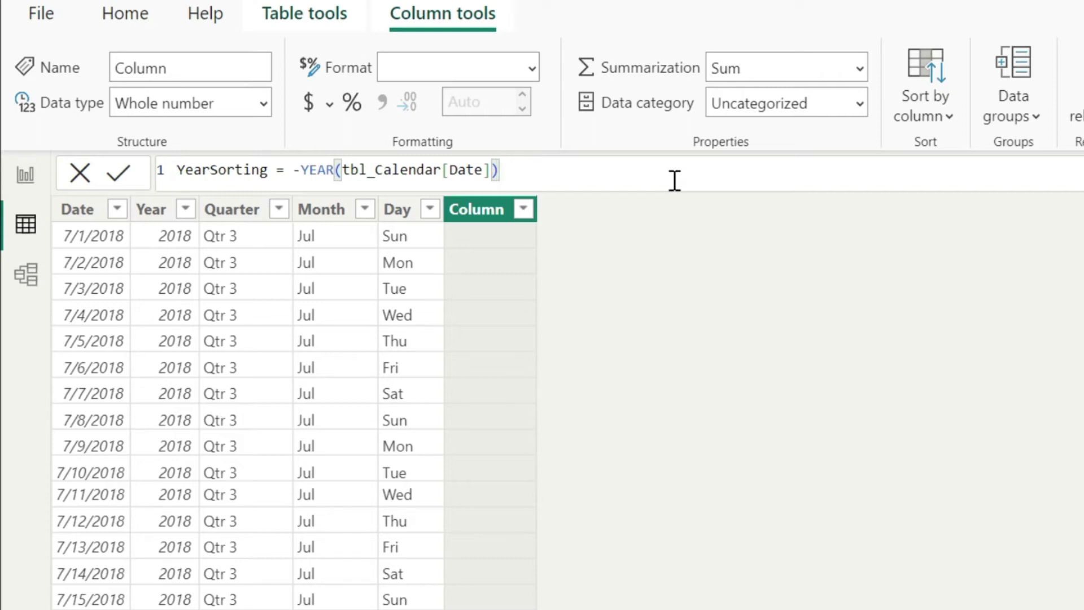
key(Return)
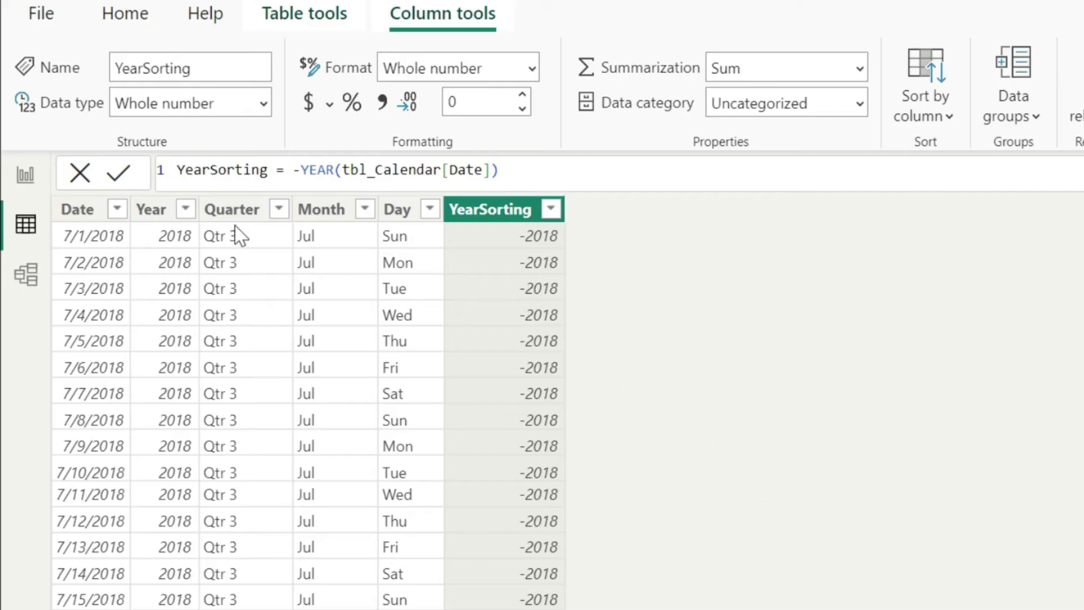
click(161, 221)
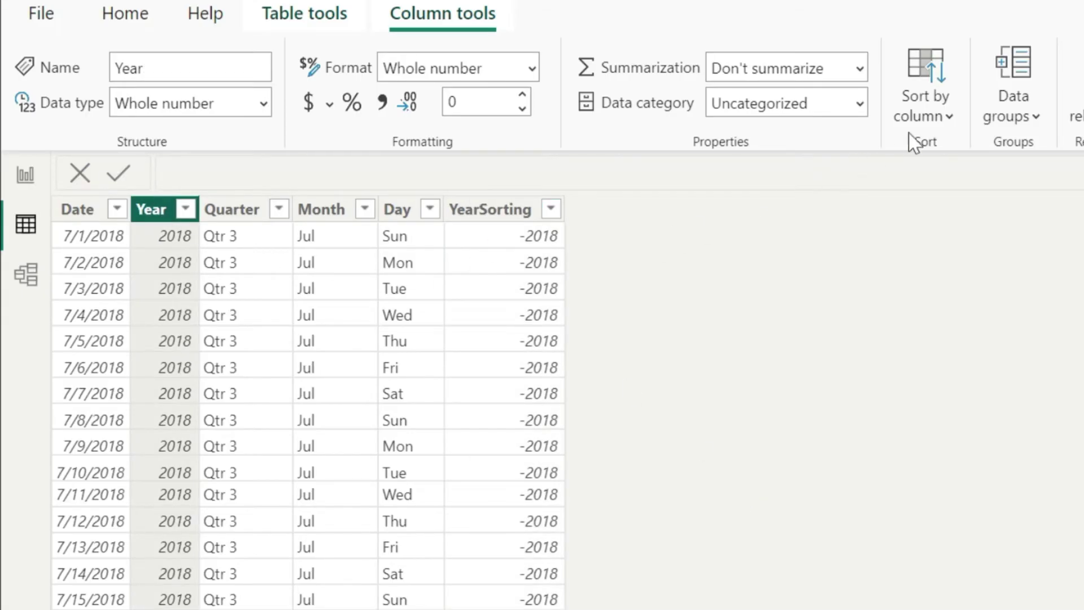
Set the Year column to sort by YearSorting, then return to the report page
click(929, 115)
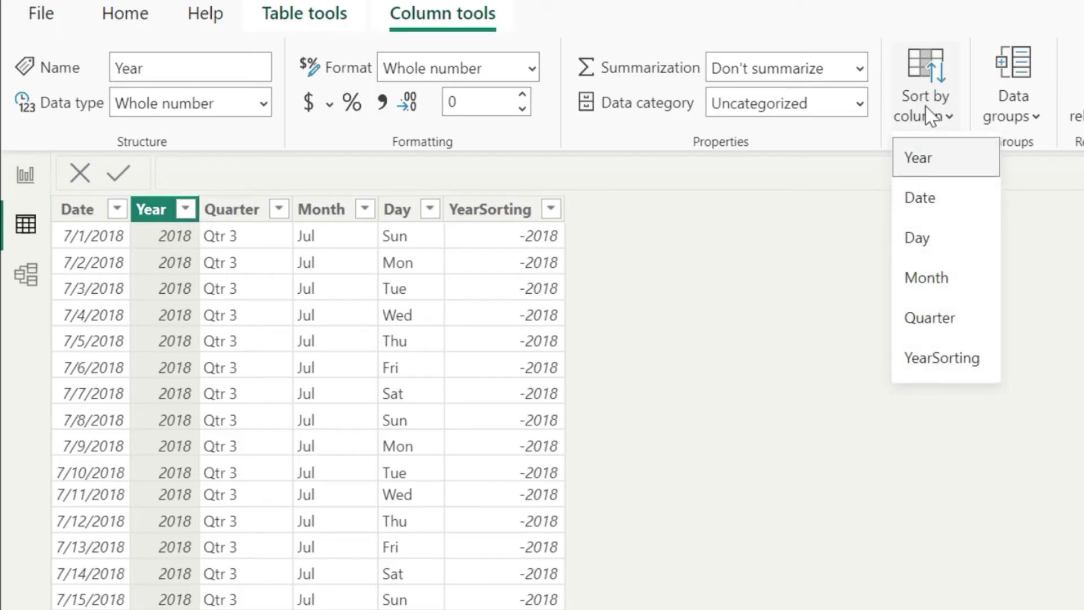
click(935, 360)
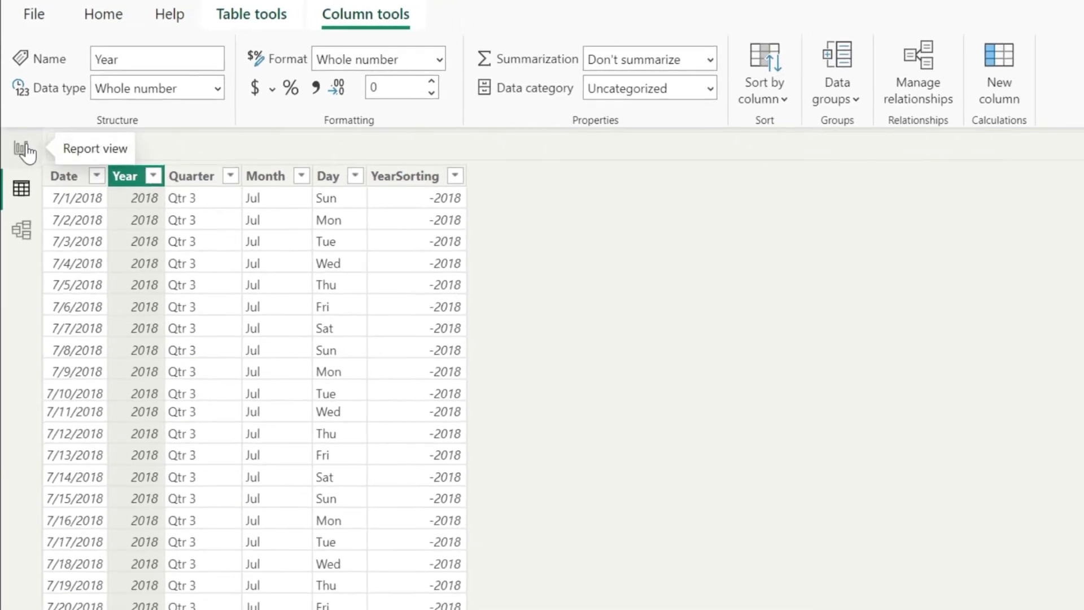
click(16, 117)
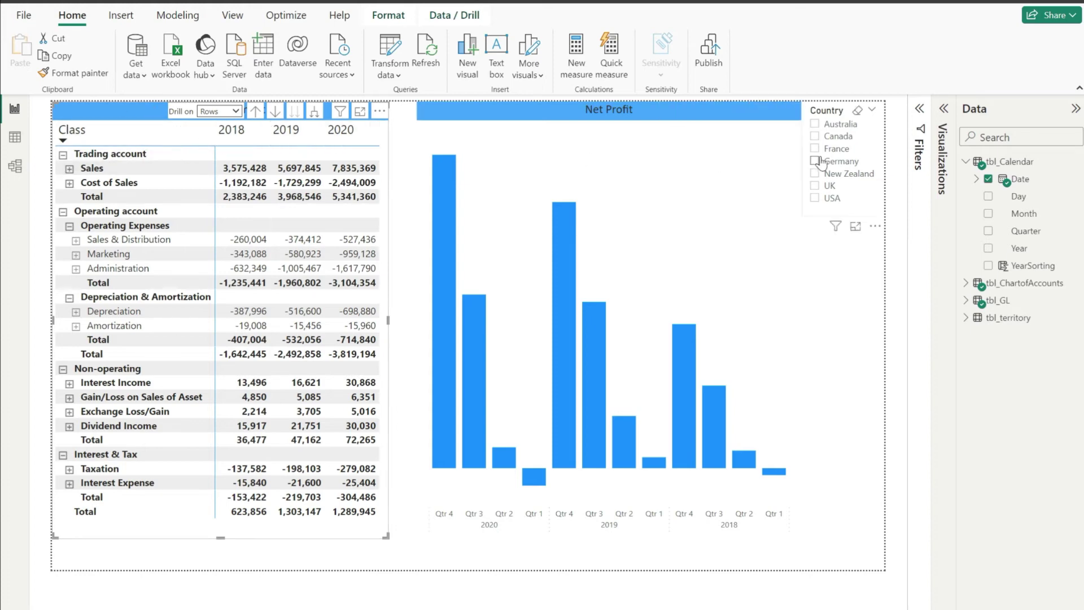
Add tbl_Calendar Year to the matrix's Columns so the years read 2020, 2019, 2018
click(939, 129)
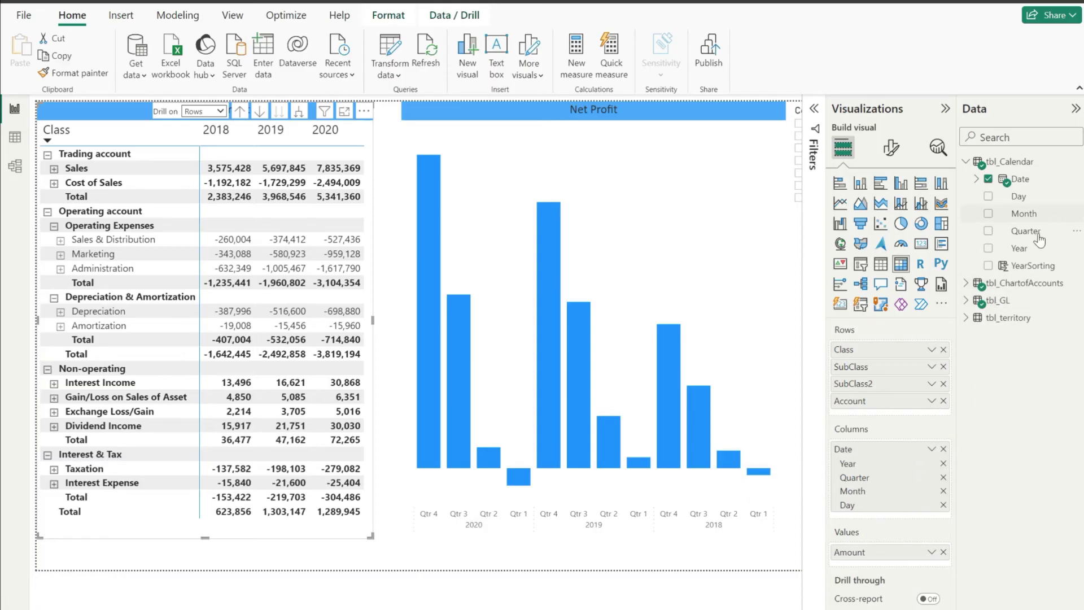
drag(1020, 249, 902, 450)
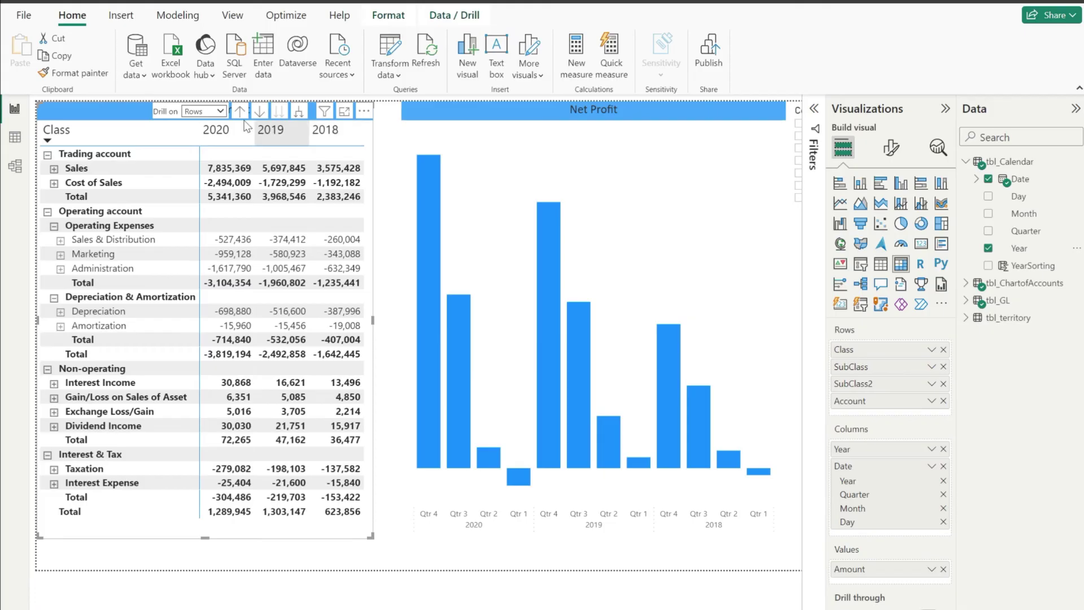
click(212, 134)
Widen the income statement matrix and expand its columns down to quarters and months
click(300, 113)
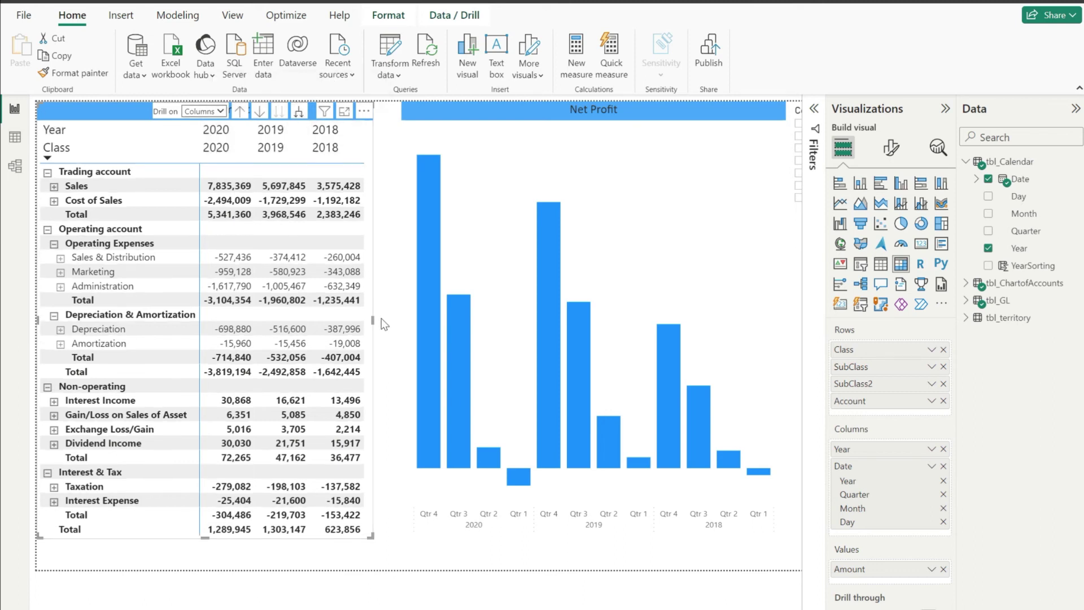
drag(372, 323, 648, 317)
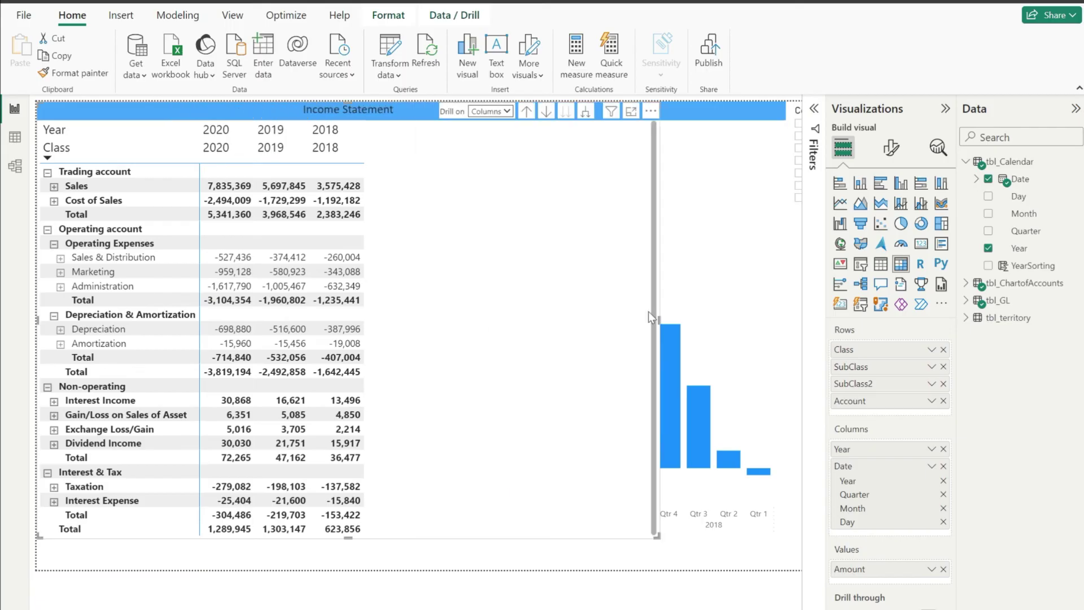
click(585, 111)
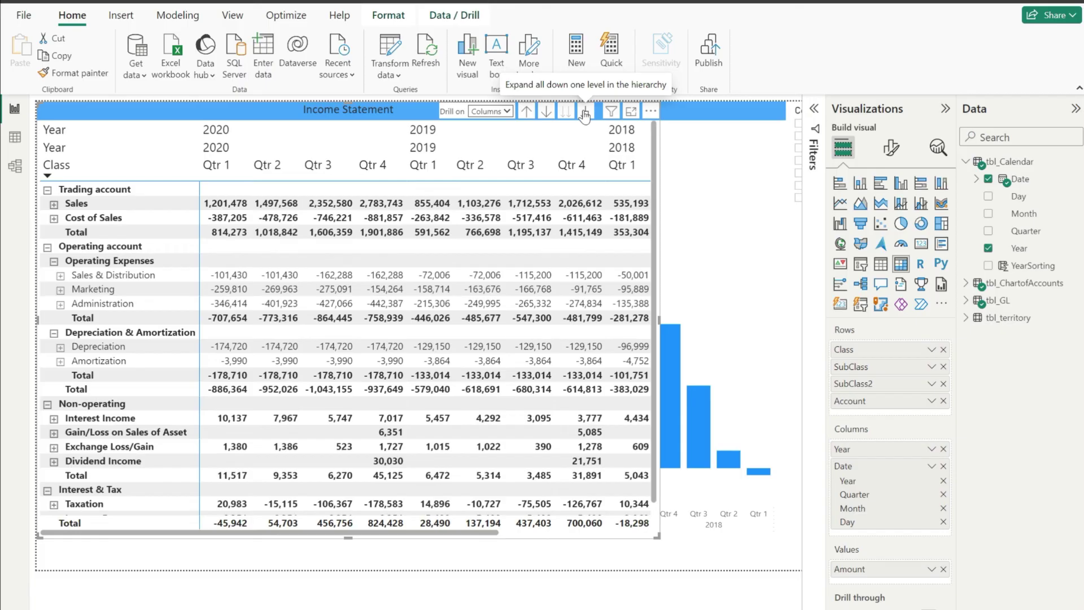
click(585, 113)
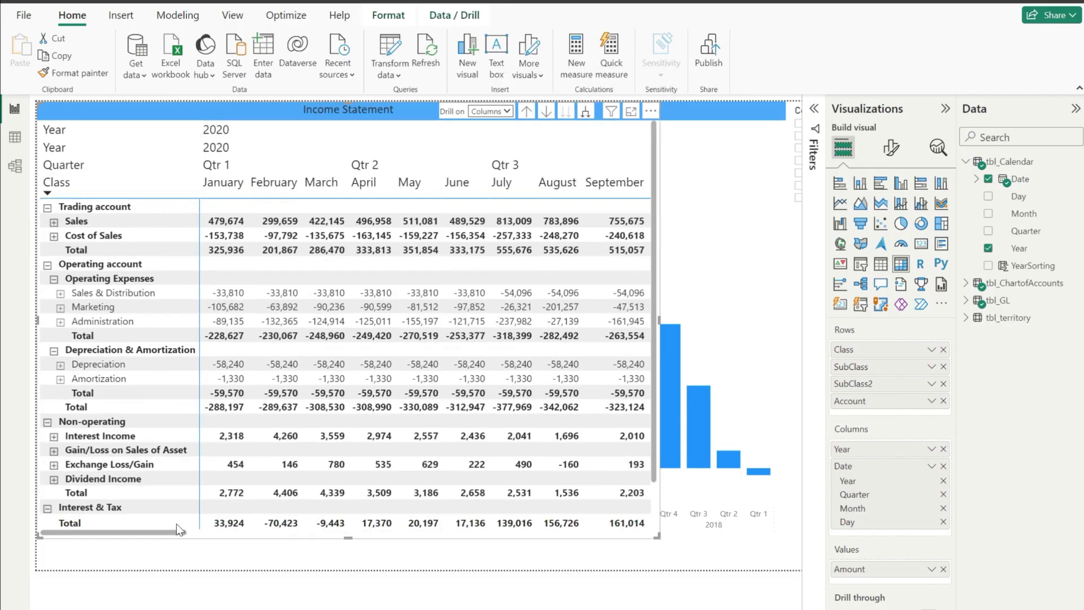
drag(175, 531, 232, 520)
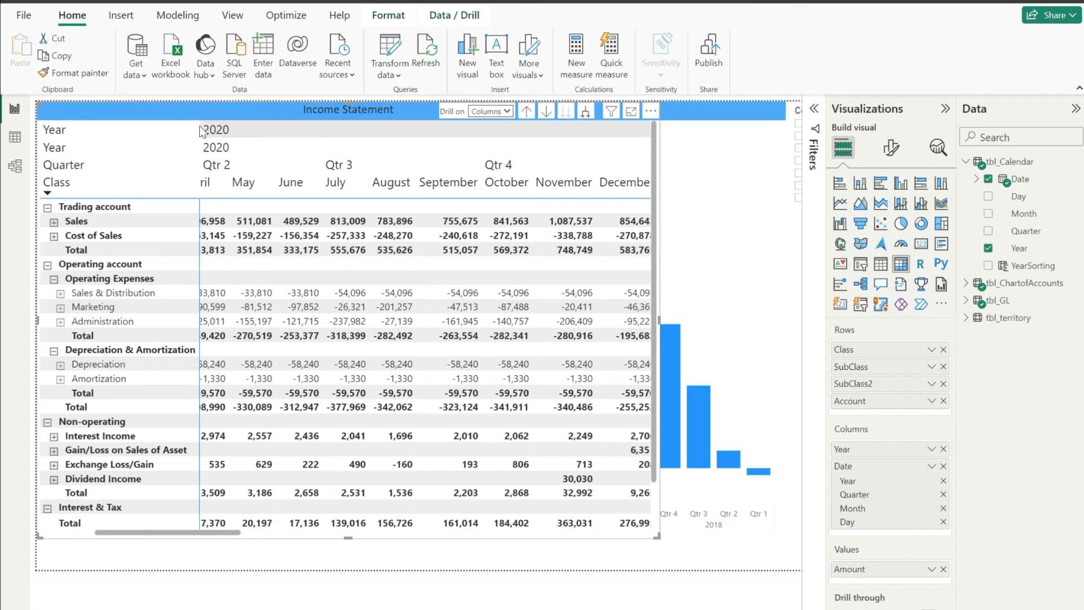